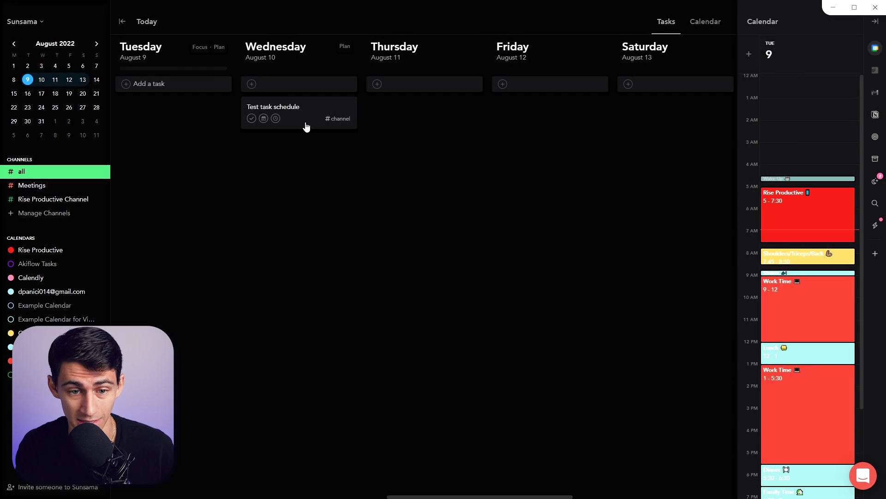
Auto-schedule Wednesday's "Test task schedule" task, choosing to schedule it anyway outside the default schedule.
{"action": "key", "text": "x"}
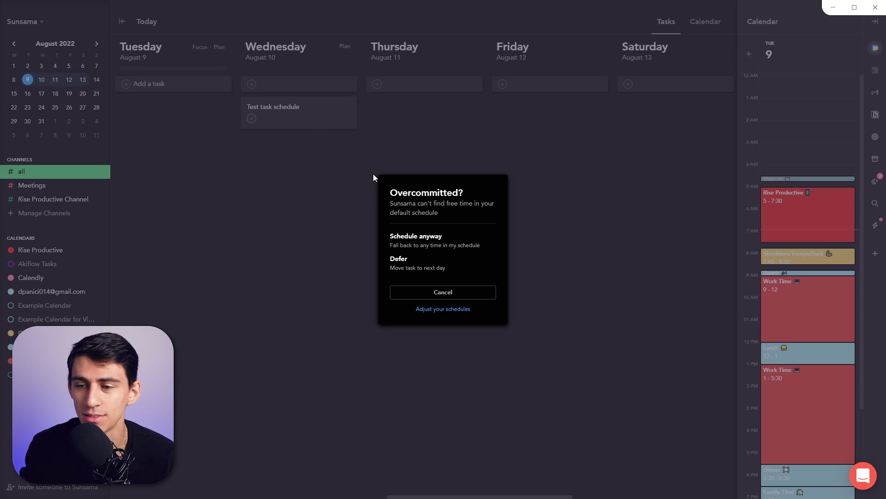
{"action": "left_click", "coordinate": [422, 247]}
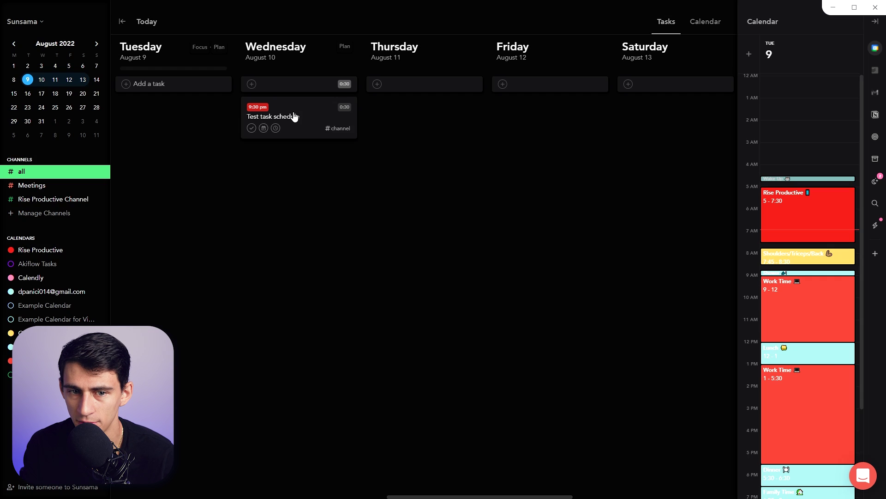
{"action": "scroll", "coordinate": [830, 368], "scroll_direction": "down", "scroll_amount": 3}
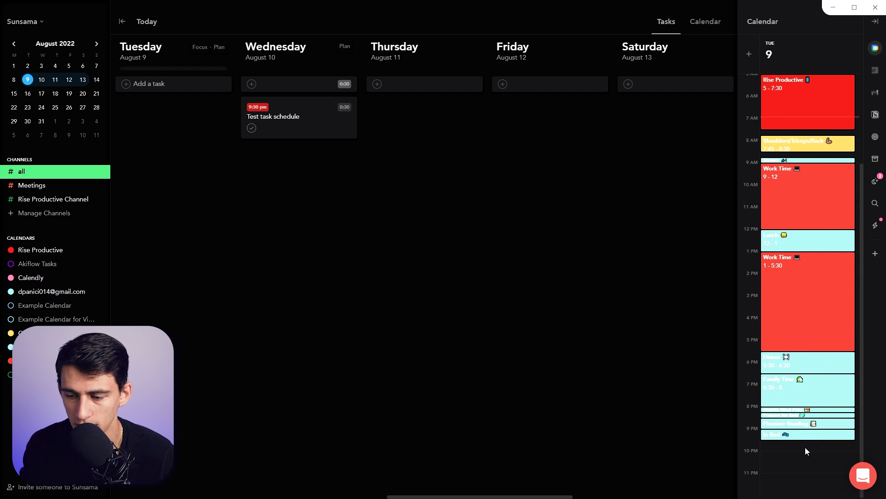
Add a task named "Another task" to Wednesday, August 10.
{"action": "left_click", "coordinate": [274, 85]}
{"action": "type", "text": "Another task"}
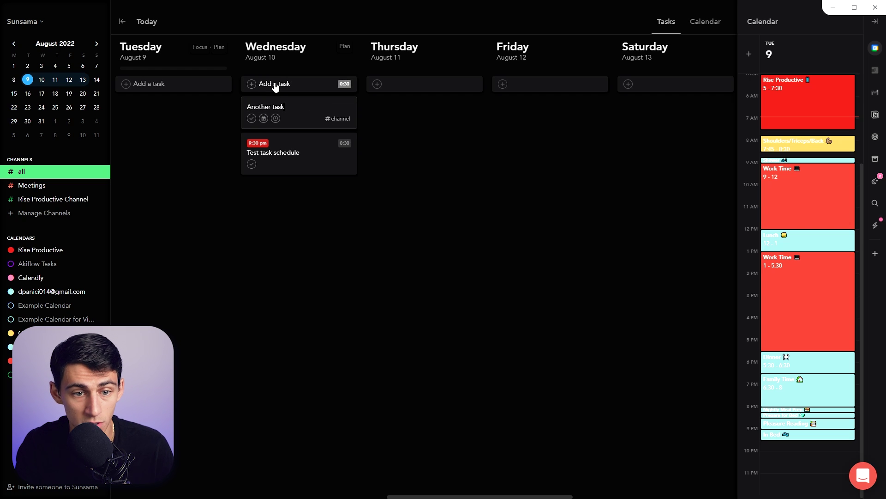
{"action": "key", "text": "Return"}
Try to run the sort command on Wednesday's tasks.
{"action": "key", "text": "ctrl+k"}
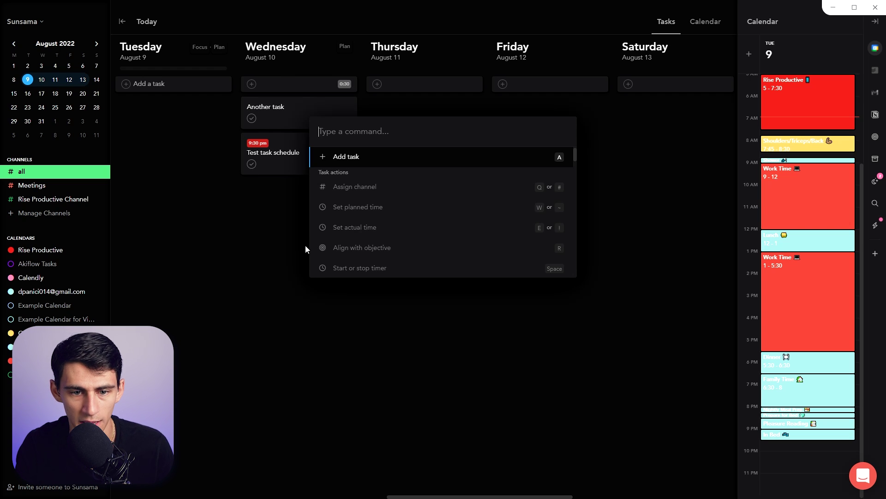
{"action": "type", "text": "sort"}
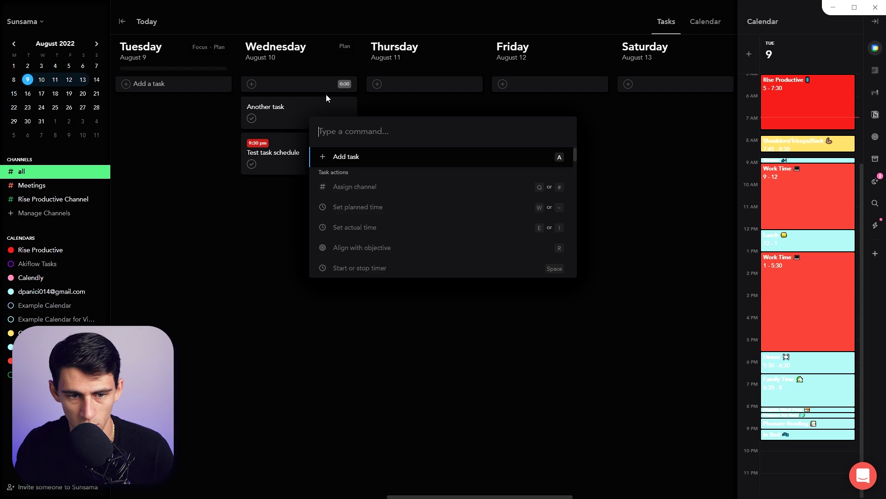
{"action": "type", "text": "sort"}
{"action": "key", "text": "Return"}
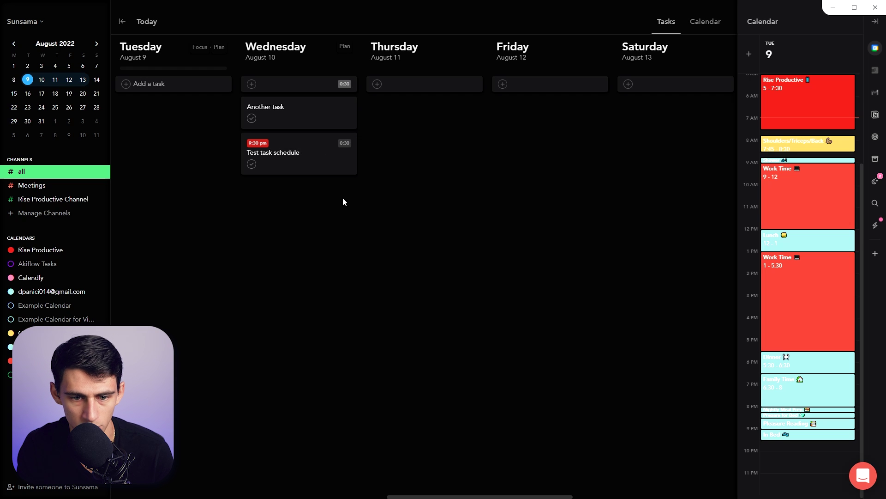
{"action": "key", "text": "ctrl+k"}
{"action": "key", "text": "Escape"}
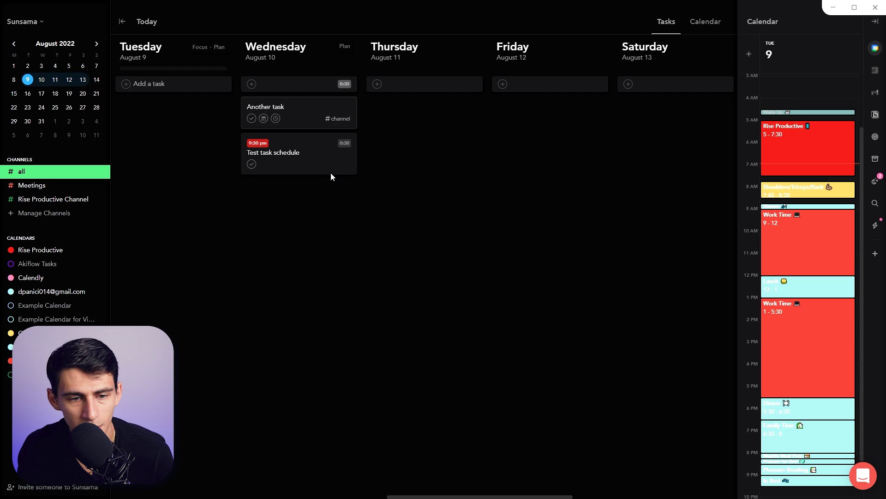
Add the 9am - 12pm "Work Time" calendar event to Tuesday's tasks.
{"action": "left_click", "coordinate": [797, 253]}
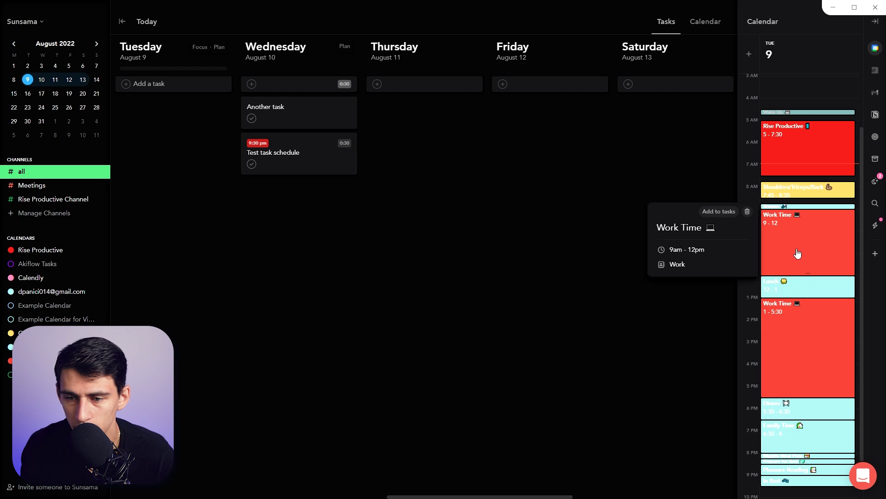
{"action": "left_click", "coordinate": [728, 213]}
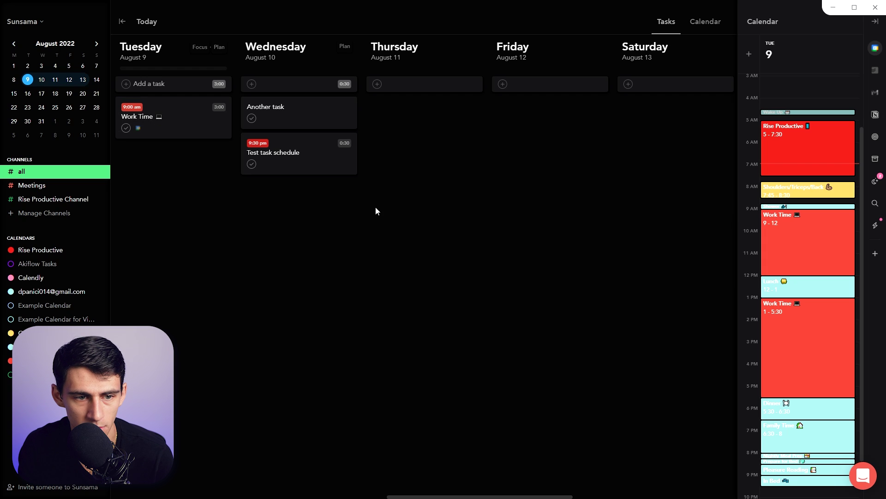
{"action": "mouse_move", "coordinate": [198, 119]}
{"action": "left_mouse_down"}
{"action": "mouse_move", "coordinate": [231, 116]}
{"action": "mouse_move", "coordinate": [192, 112]}
{"action": "left_mouse_up"}
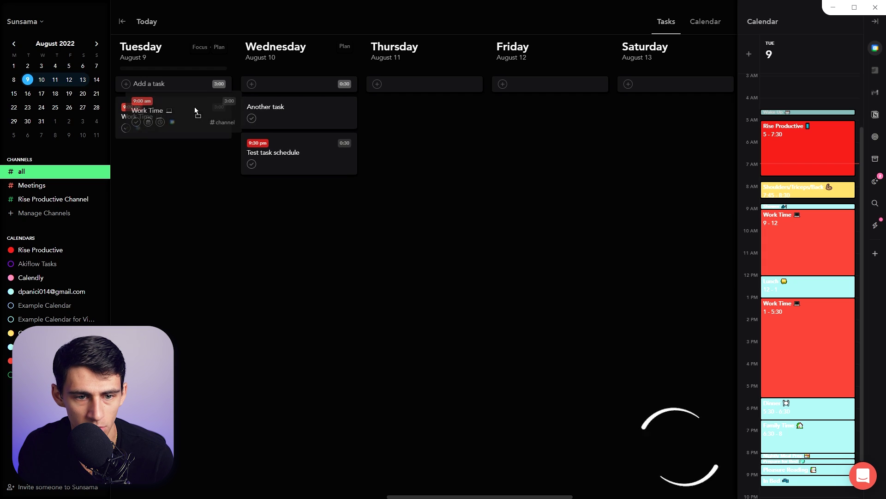
Move "Test task schedule" from Wednesday to Tuesday and auto-schedule it, choosing to schedule it anyway.
{"action": "left_click_drag", "start_coordinate": [286, 160], "coordinate": [198, 162]}
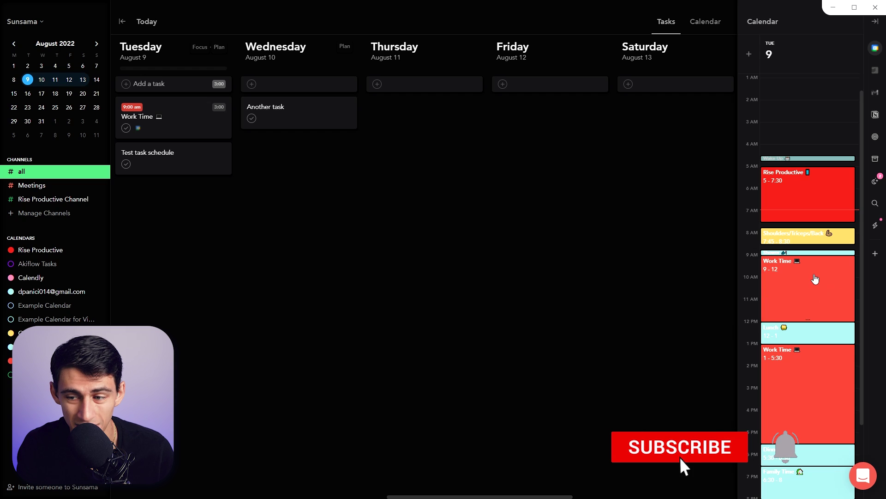
{"action": "mouse_move", "coordinate": [216, 167]}
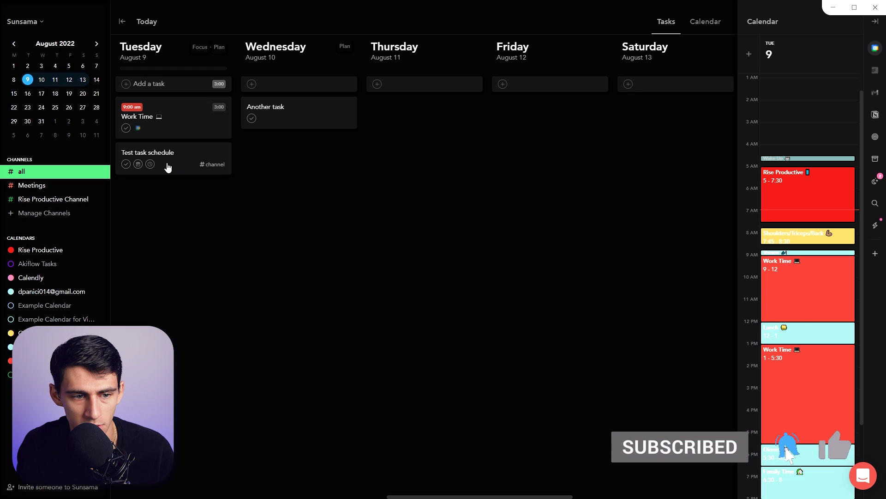
{"action": "key", "text": "x"}
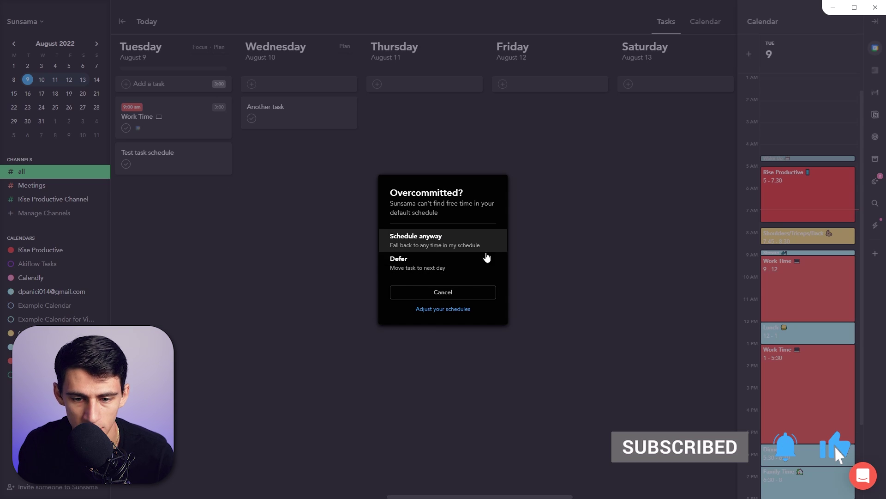
{"action": "left_click", "coordinate": [485, 249]}
{"action": "scroll", "coordinate": [812, 422], "scroll_direction": "down", "scroll_amount": 2}
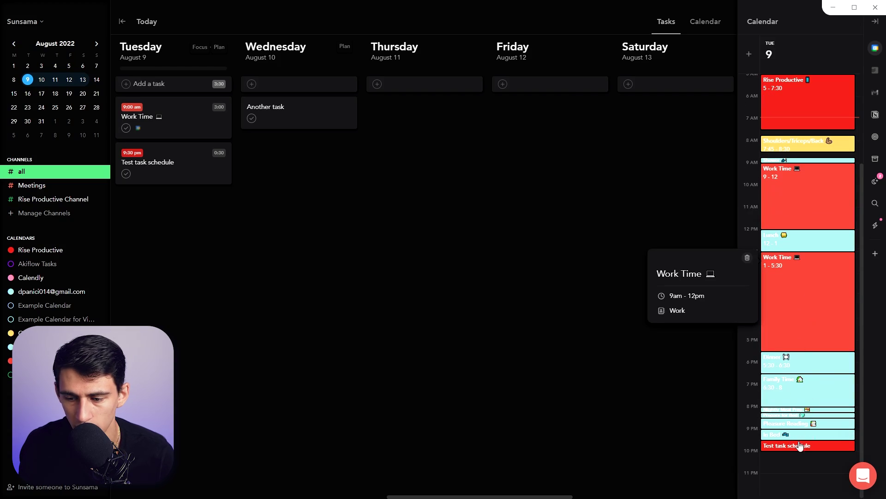
{"action": "mouse_move", "coordinate": [797, 452]}
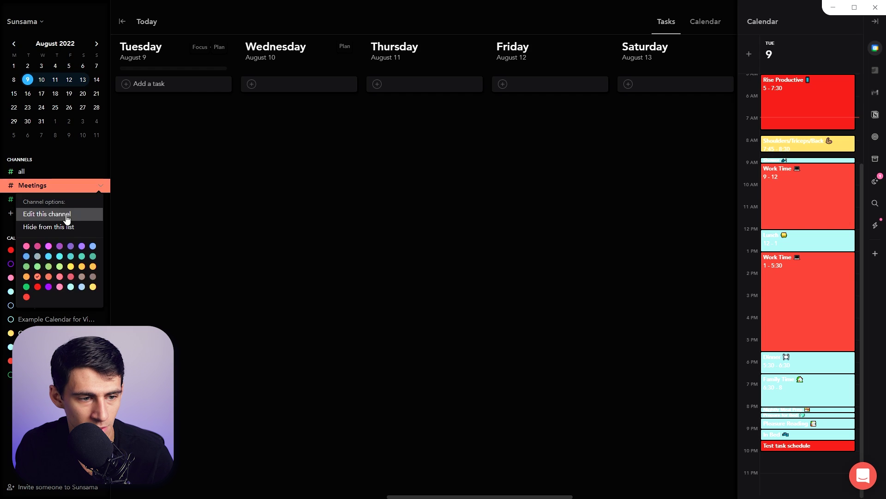
Open the workspace's schedule settings and add a channel-specific schedule for the work channel.
{"action": "left_click", "coordinate": [63, 213]}
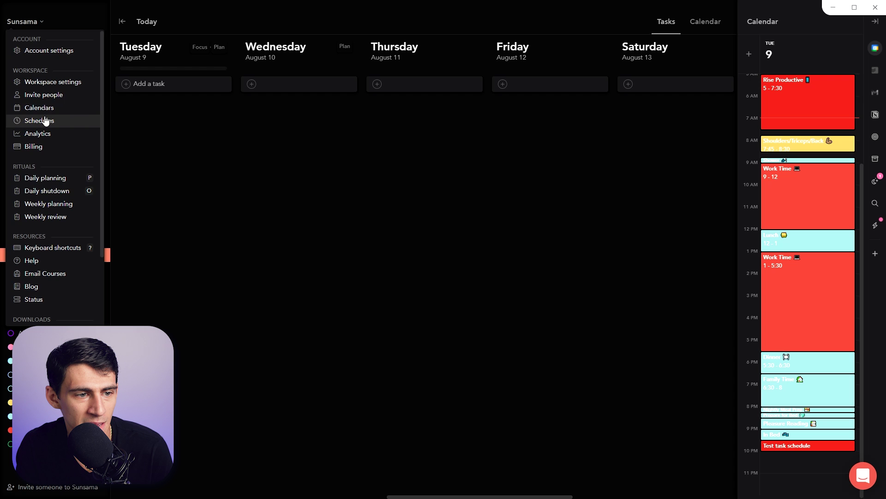
{"action": "left_click", "coordinate": [174, 137]}
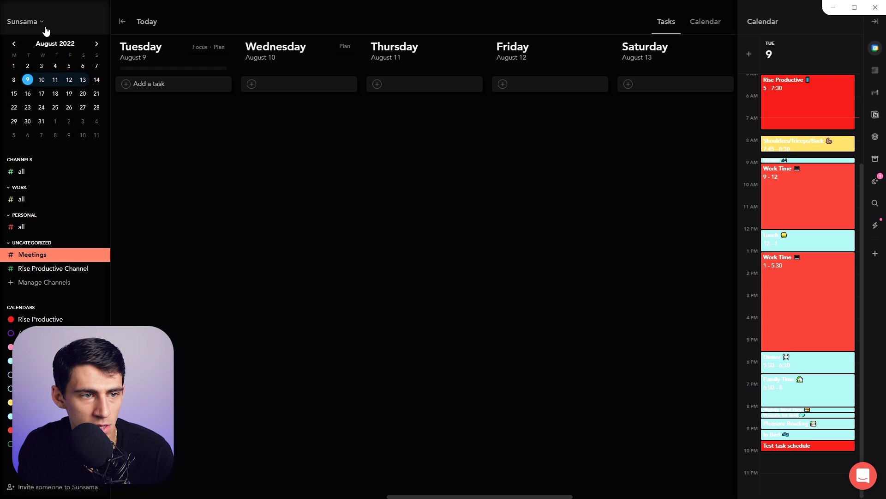
{"action": "left_click", "coordinate": [42, 23]}
{"action": "left_click", "coordinate": [40, 121]}
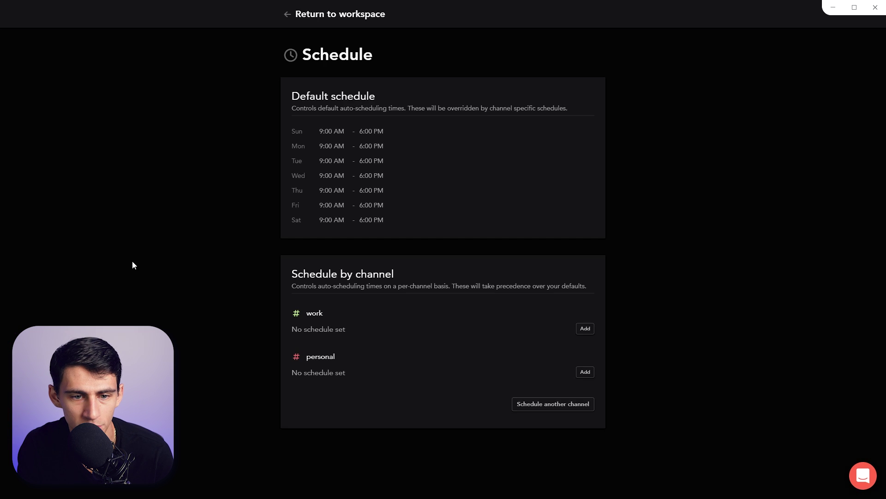
{"action": "left_click", "coordinate": [585, 328]}
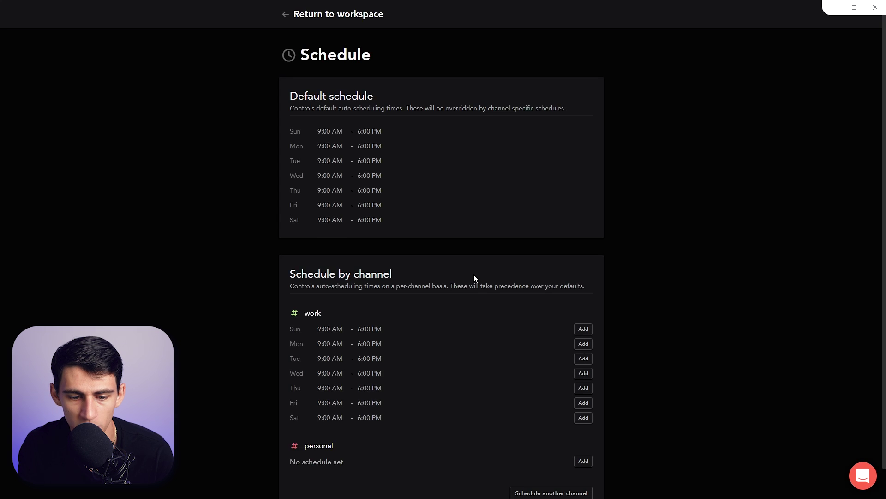
Set the work channel's Sunday and Monday end times to 10:00 PM.
{"action": "scroll", "coordinate": [474, 275], "scroll_direction": "down", "scroll_amount": 1}
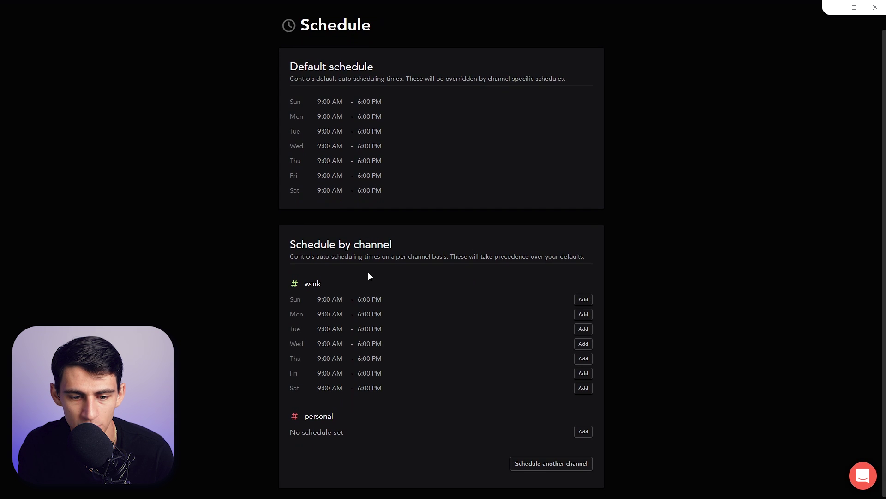
{"action": "left_click", "coordinate": [372, 299]}
{"action": "scroll", "coordinate": [397, 338], "scroll_direction": "down", "scroll_amount": 5}
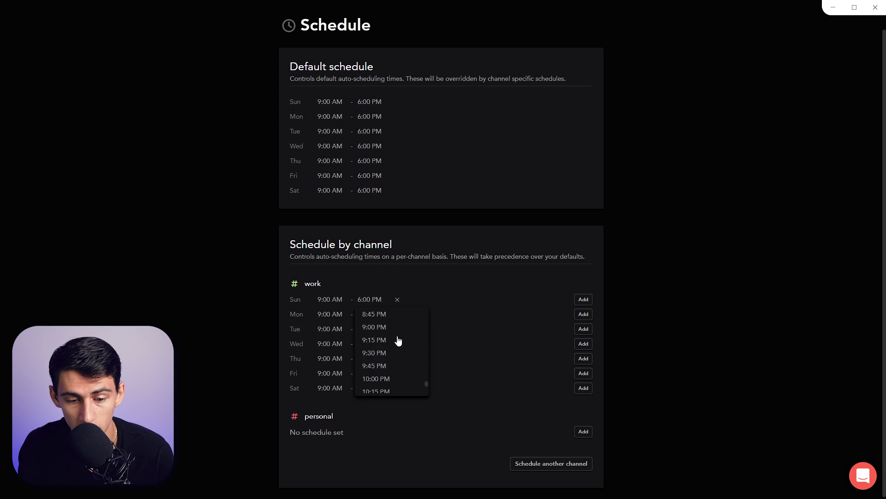
{"action": "left_click", "coordinate": [389, 350]}
{"action": "left_click", "coordinate": [372, 316]}
{"action": "scroll", "coordinate": [393, 351], "scroll_direction": "down", "scroll_amount": 5}
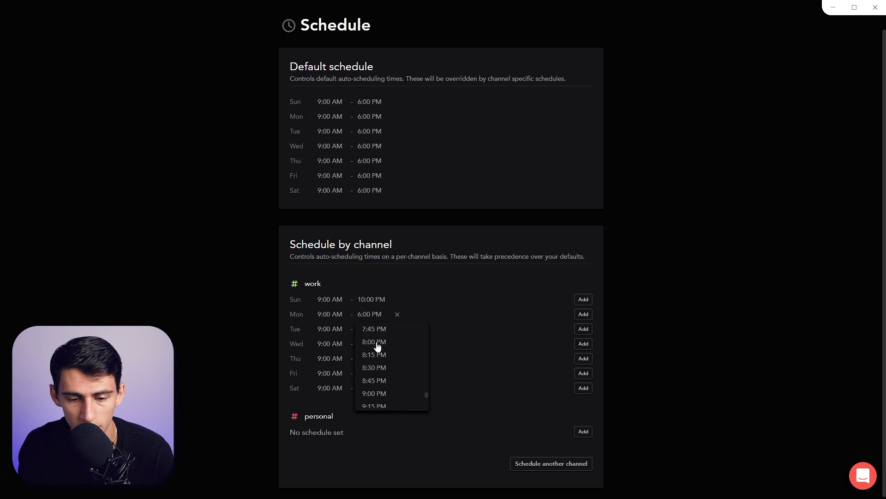
{"action": "left_click", "coordinate": [384, 356]}
Set the work channel's Tuesday and Wednesday end times to 10:00 PM.
{"action": "left_click", "coordinate": [369, 330]}
{"action": "scroll", "coordinate": [382, 365], "scroll_direction": "down", "scroll_amount": 5}
{"action": "left_click", "coordinate": [383, 375]}
{"action": "left_click", "coordinate": [372, 344]}
{"action": "scroll", "coordinate": [377, 397], "scroll_direction": "down", "scroll_amount": 5}
{"action": "scroll", "coordinate": [376, 406], "scroll_direction": "down", "scroll_amount": 1}
{"action": "left_click", "coordinate": [373, 390]}
Set the work channel's Thursday and Friday end times to 10:00 PM and pick a new end time for Saturday.
{"action": "left_click", "coordinate": [370, 358]}
{"action": "scroll", "coordinate": [376, 396], "scroll_direction": "down", "scroll_amount": 3}
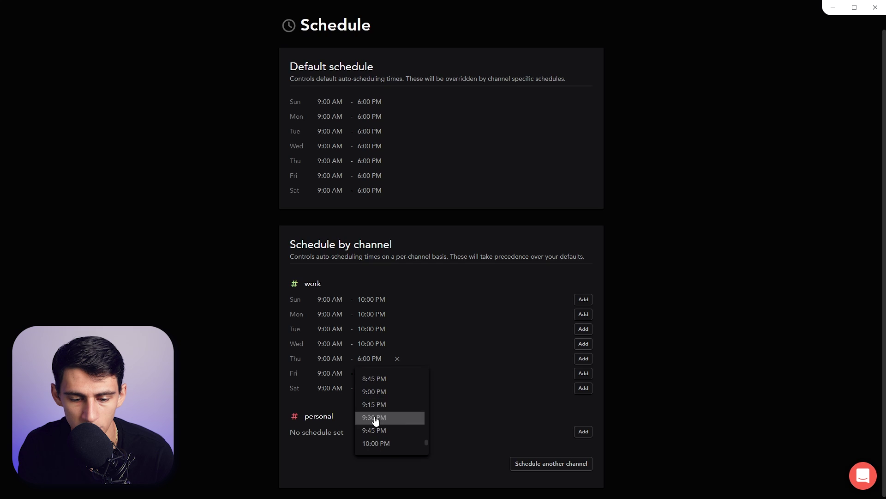
{"action": "scroll", "coordinate": [376, 417], "scroll_direction": "down", "scroll_amount": 2}
{"action": "left_click", "coordinate": [374, 443]}
{"action": "left_click", "coordinate": [370, 373]}
{"action": "scroll", "coordinate": [382, 421], "scroll_direction": "down", "scroll_amount": 5}
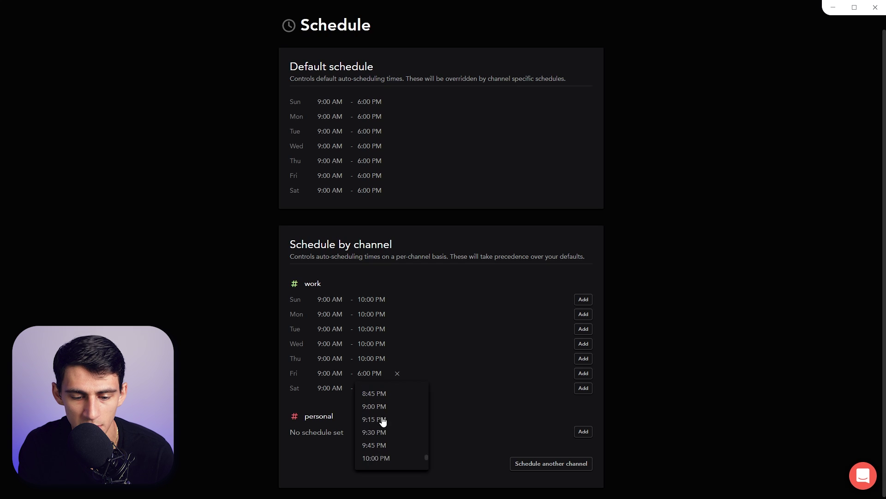
{"action": "left_click", "coordinate": [370, 453]}
{"action": "left_click", "coordinate": [374, 390]}
{"action": "scroll", "coordinate": [394, 445], "scroll_direction": "down", "scroll_amount": 5}
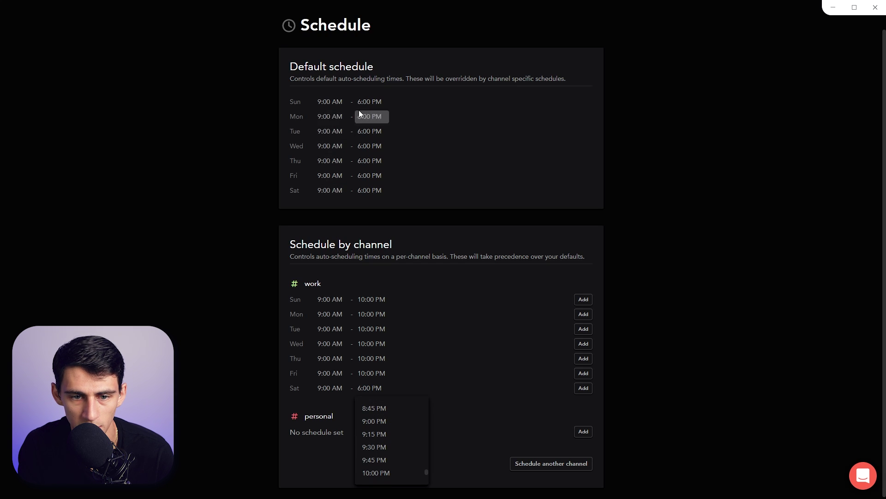
{"action": "scroll", "coordinate": [377, 437], "scroll_direction": "down", "scroll_amount": 2}
{"action": "left_click", "coordinate": [380, 428]}
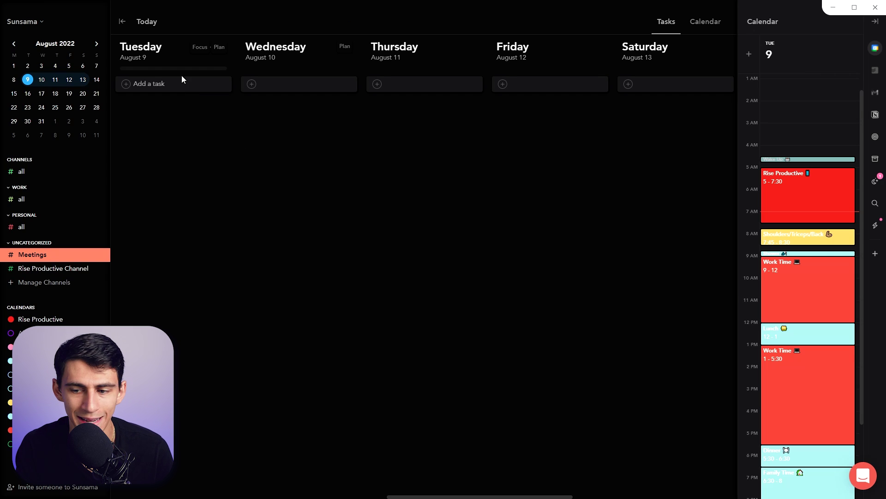
Add a task named "example task" to Tuesday, August 9, in the work channel.
{"action": "left_click", "coordinate": [183, 86]}
{"action": "left_click", "coordinate": [211, 119]}
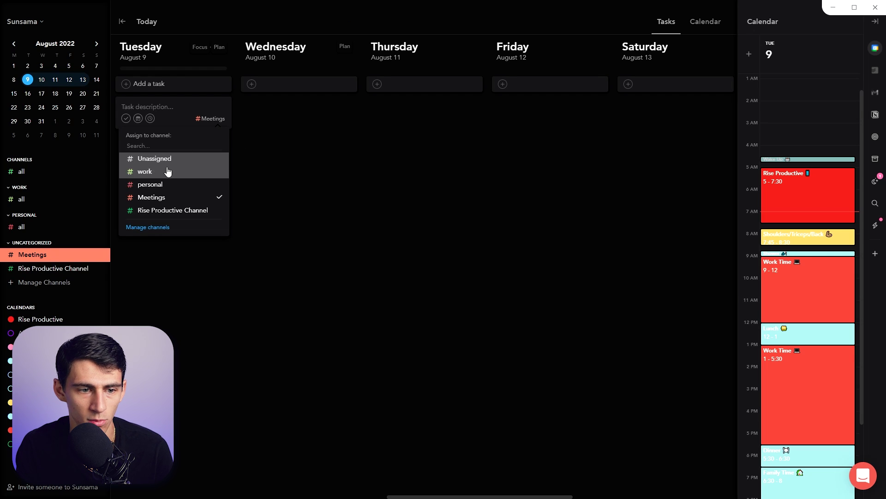
{"action": "left_click", "coordinate": [44, 199]}
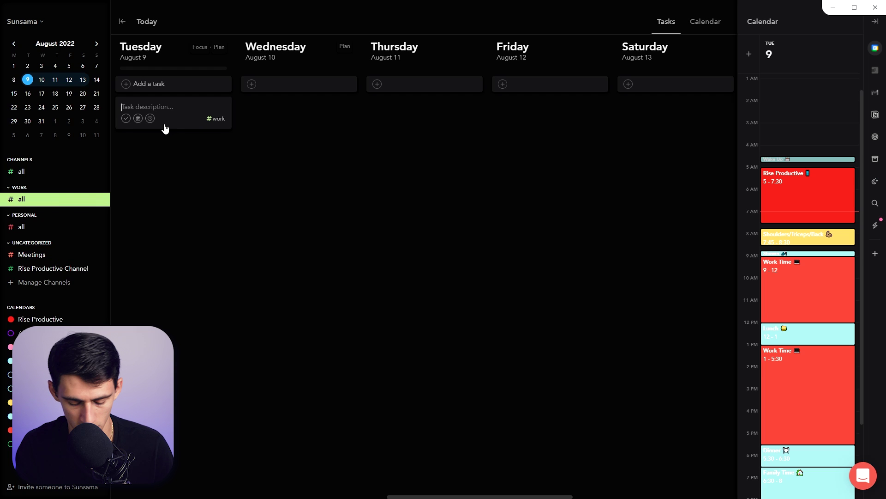
{"action": "type", "text": "example task"}
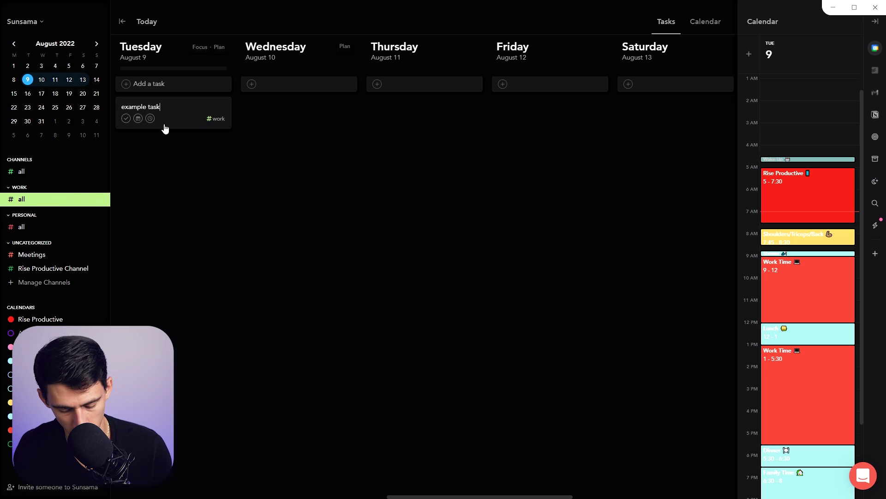
{"action": "type", "text": "x"}
{"action": "key", "text": "BackSpace"}
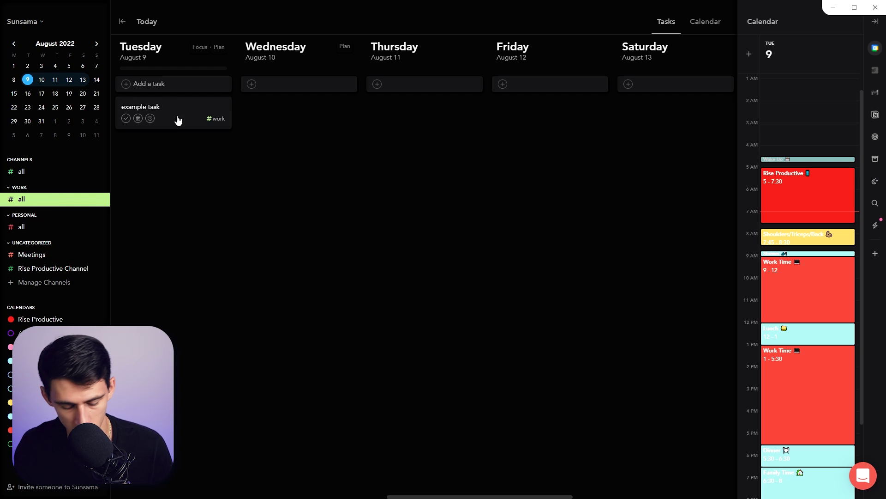
{"action": "key", "text": "x"}
{"action": "left_click", "coordinate": [454, 239]}
{"action": "scroll", "coordinate": [765, 340], "scroll_direction": "down", "scroll_amount": 2}
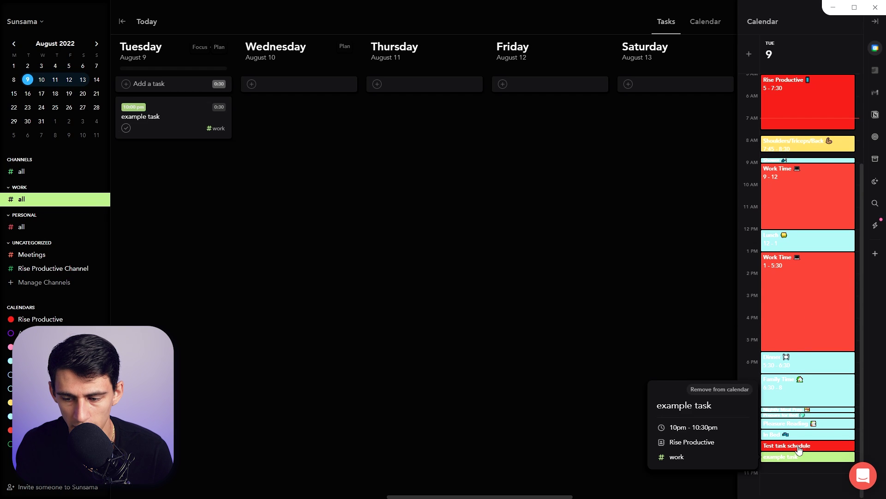
{"action": "mouse_move", "coordinate": [800, 449]}
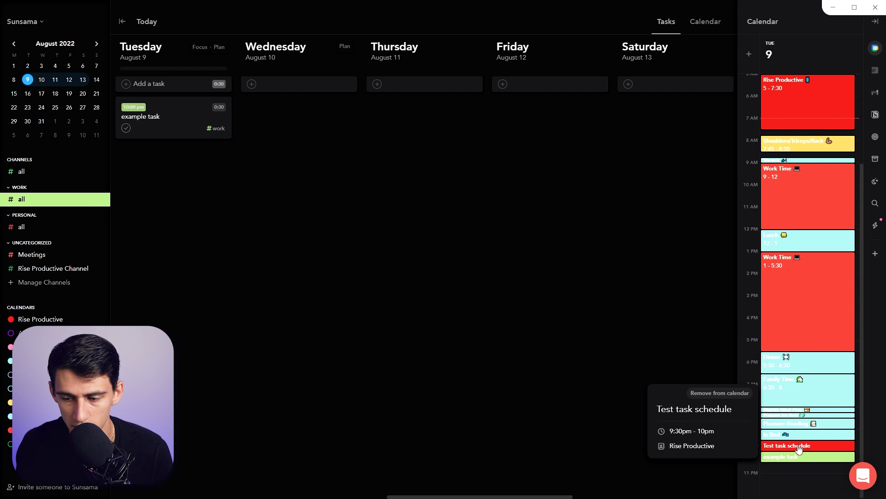
{"action": "left_click", "coordinate": [741, 395]}
{"action": "left_click_drag", "start_coordinate": [788, 457], "coordinate": [785, 443]}
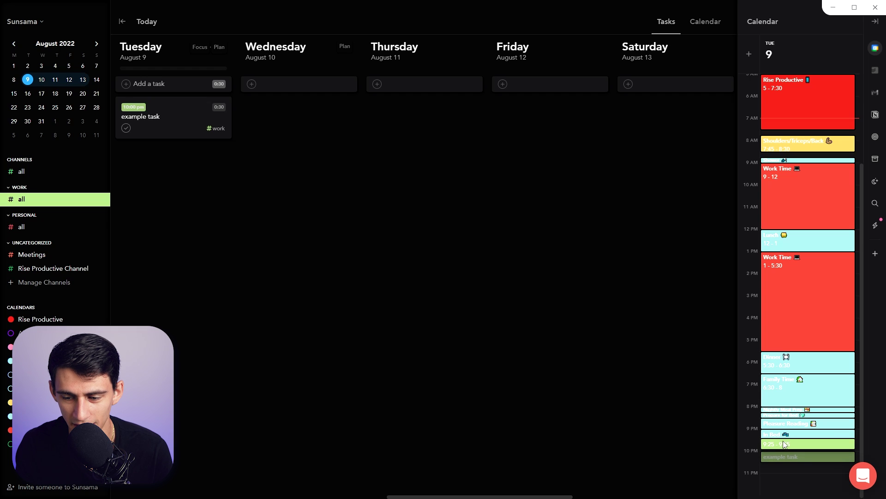
{"action": "left_click", "coordinate": [785, 445]}
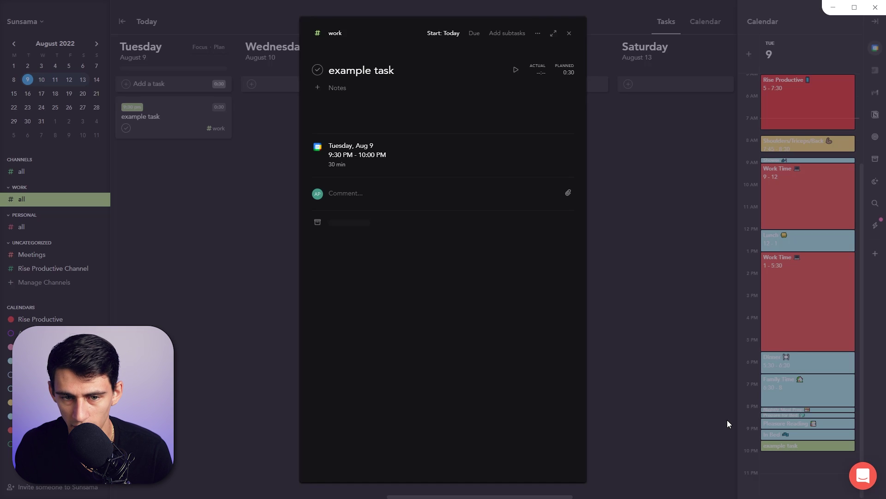
Add a task named "example task again" to Tuesday, August 9, in the work channel and auto-schedule it on the calendar.
{"action": "left_click", "coordinate": [163, 83]}
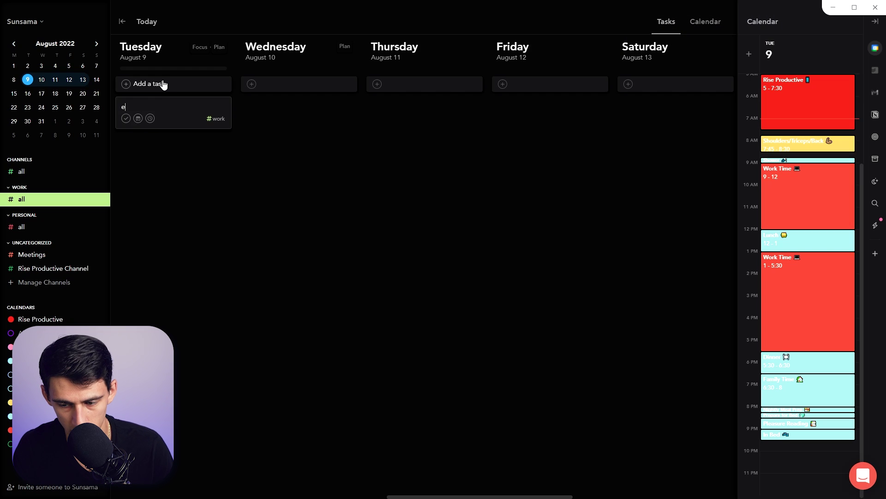
{"action": "type", "text": "example t"}
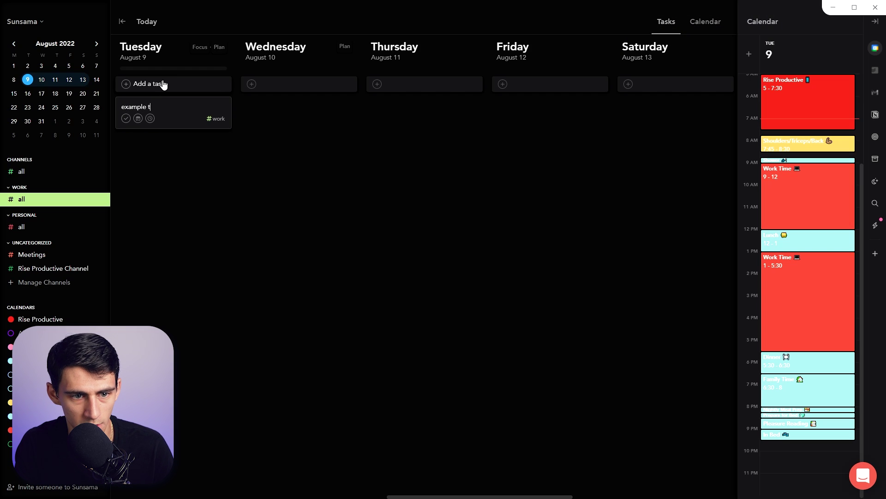
{"action": "type", "text": "ask anain"}
{"action": "key", "text": "Return"}
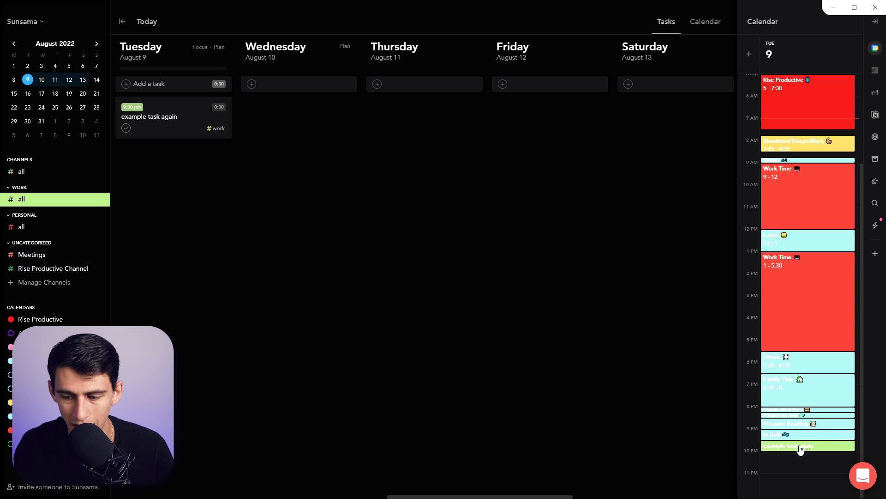
{"action": "mouse_move", "coordinate": [801, 449]}
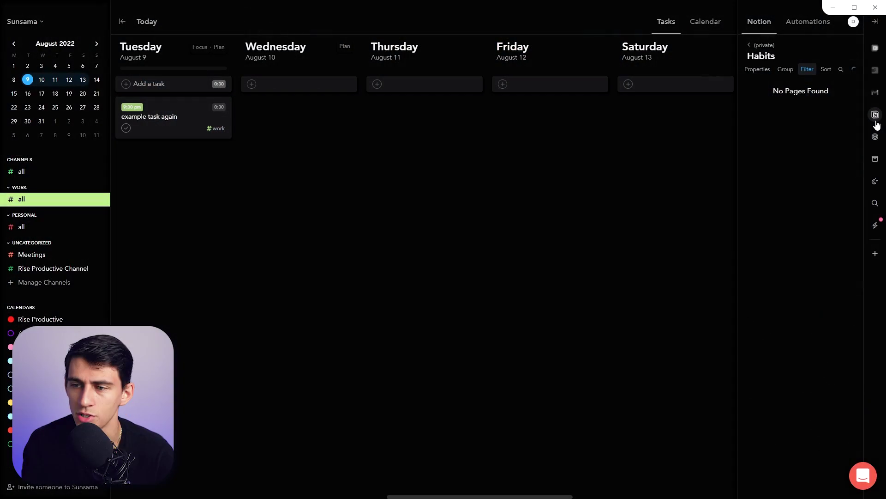
Add an import automation to the Notion Habits database that assigns imported pages to the personal channel.
{"action": "left_click", "coordinate": [790, 21]}
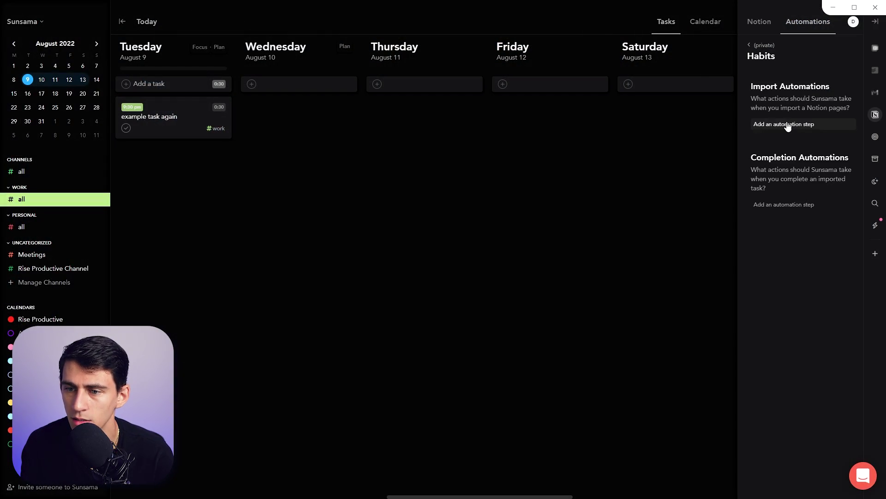
{"action": "left_click", "coordinate": [787, 126]}
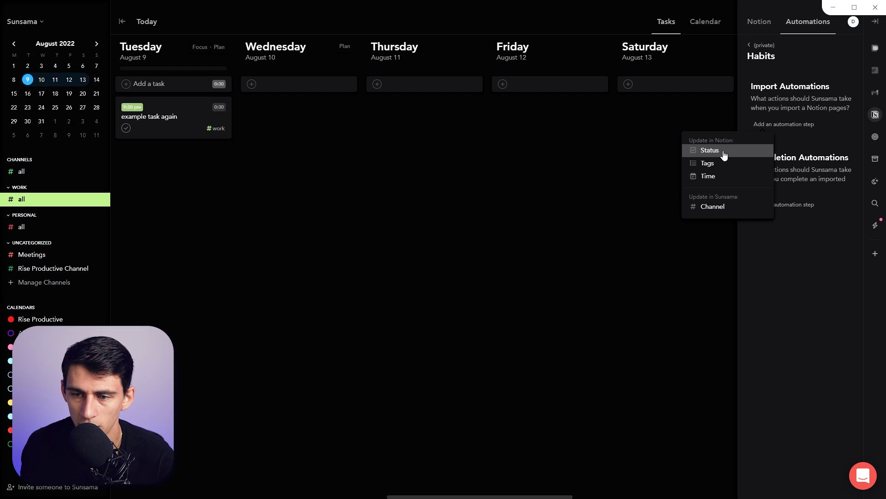
{"action": "left_click", "coordinate": [733, 208]}
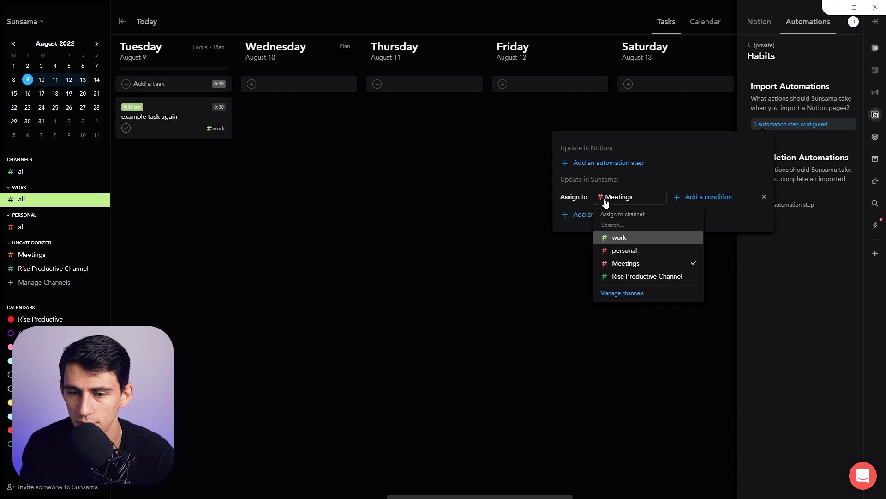
{"action": "left_click", "coordinate": [605, 200]}
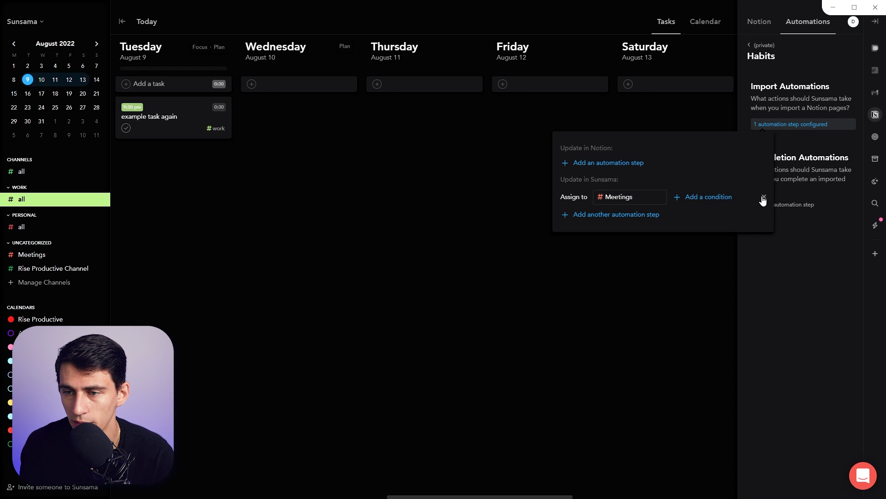
{"action": "left_click", "coordinate": [623, 198]}
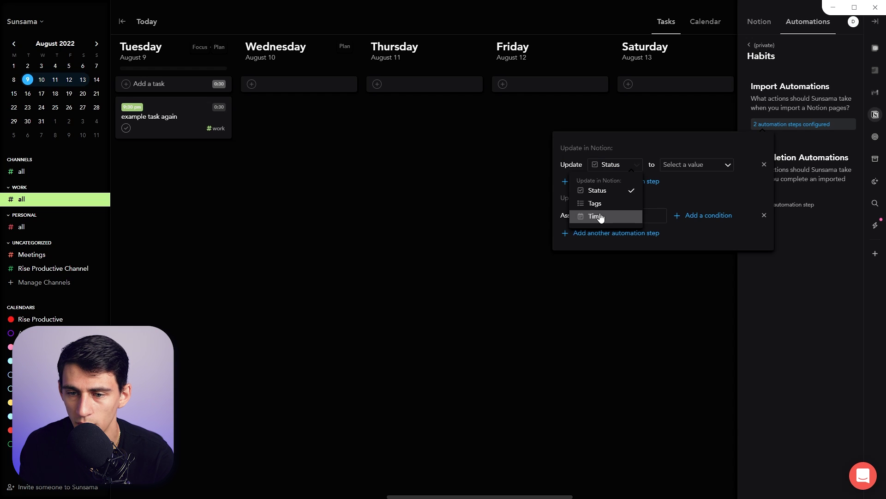
Add a Notion update to the Habits import automation that sets Time by matching the date of the action.
{"action": "left_click", "coordinate": [600, 217]}
{"action": "left_click", "coordinate": [678, 169]}
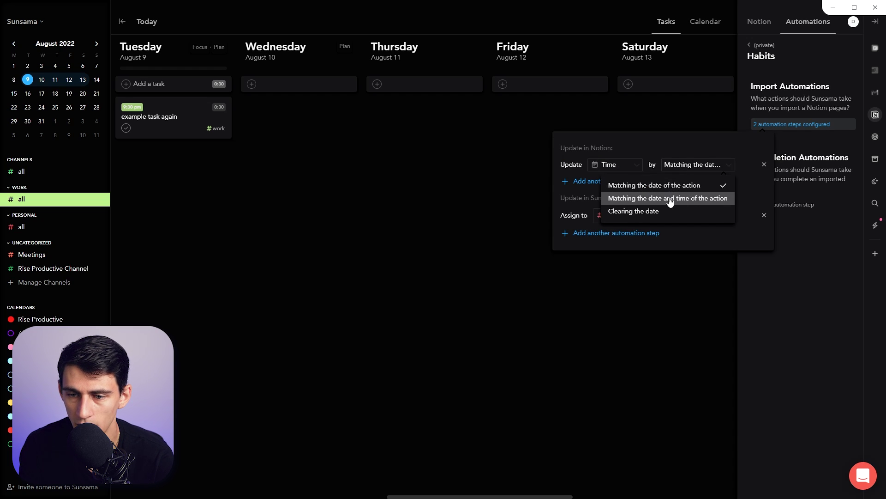
{"action": "left_click", "coordinate": [629, 148]}
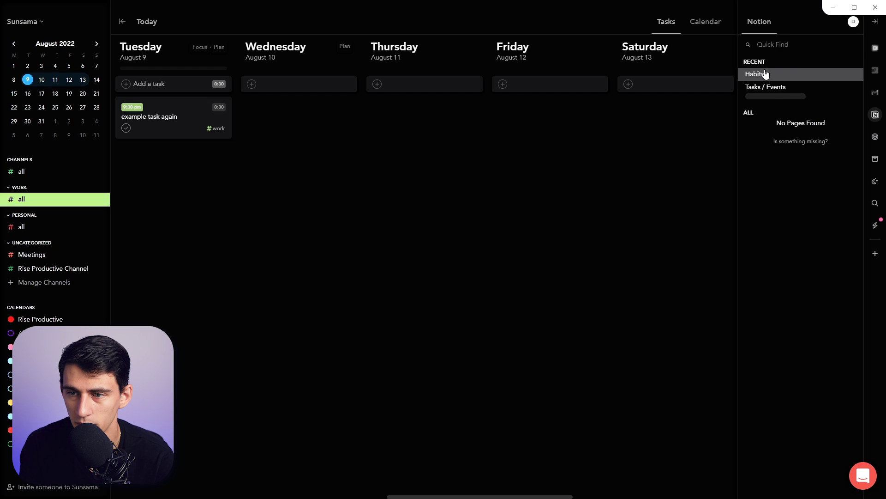
Change the Time filter of the Notion Habits database to a date in August 2022.
{"action": "left_click", "coordinate": [766, 73]}
{"action": "left_click", "coordinate": [808, 69]}
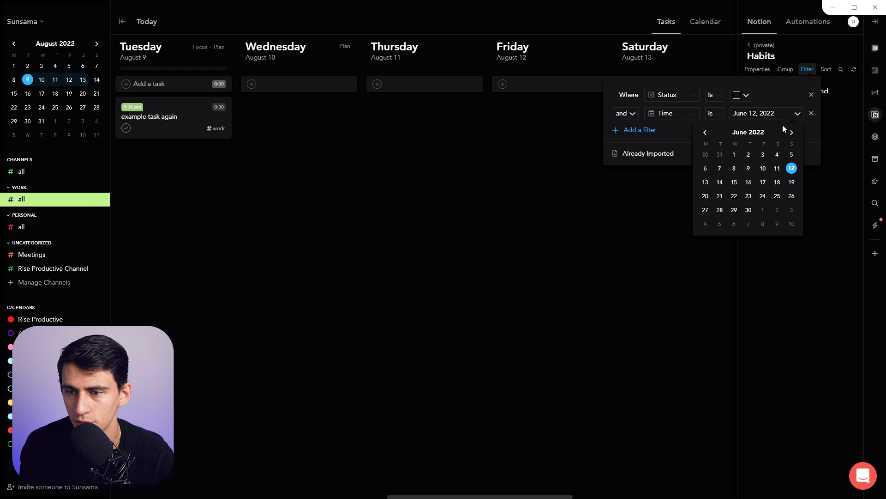
{"action": "left_click", "coordinate": [792, 133]}
{"action": "left_click", "coordinate": [792, 133]}
{"action": "left_click", "coordinate": [787, 330]}
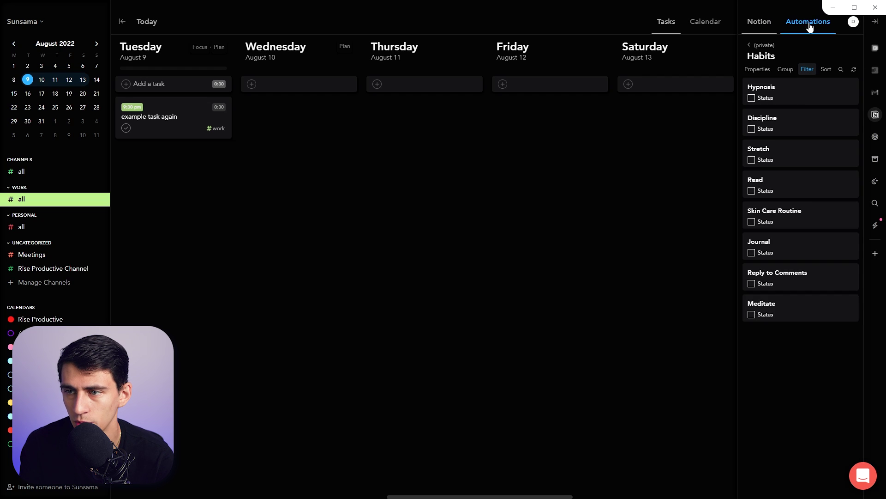
Change the Notion update in the Habits import automation to set Status to checked.
{"action": "left_click", "coordinate": [808, 21]}
{"action": "left_click", "coordinate": [792, 133]}
{"action": "left_click", "coordinate": [616, 165]}
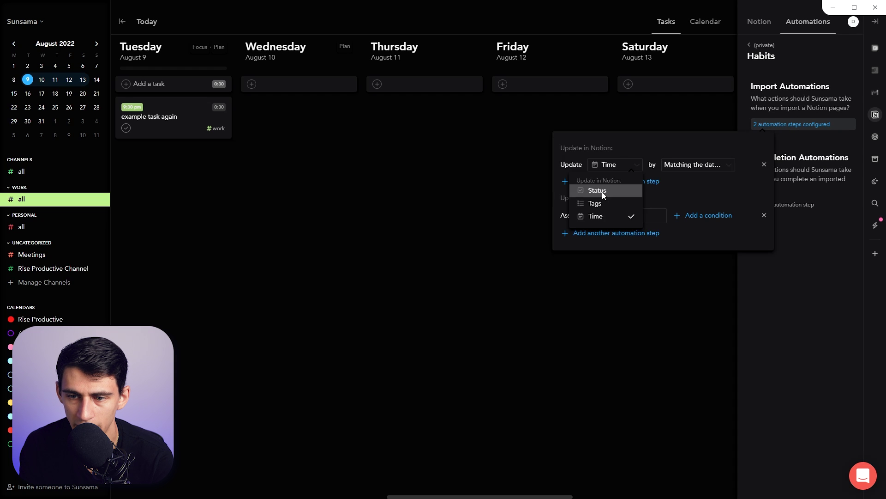
{"action": "left_click", "coordinate": [602, 191]}
{"action": "left_click", "coordinate": [705, 169]}
{"action": "left_click", "coordinate": [676, 199]}
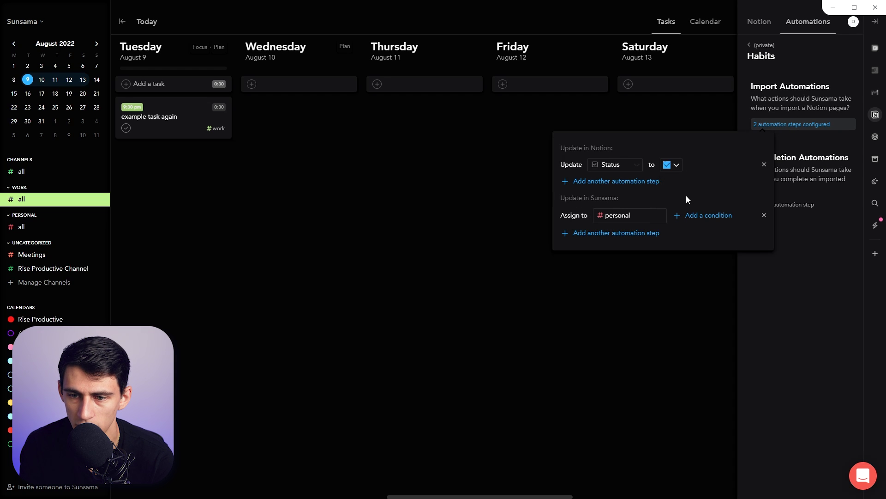
Import the Hypnosis habit from Notion into Tuesday, August 9, and check the task in the personal channel.
{"action": "left_click", "coordinate": [813, 92]}
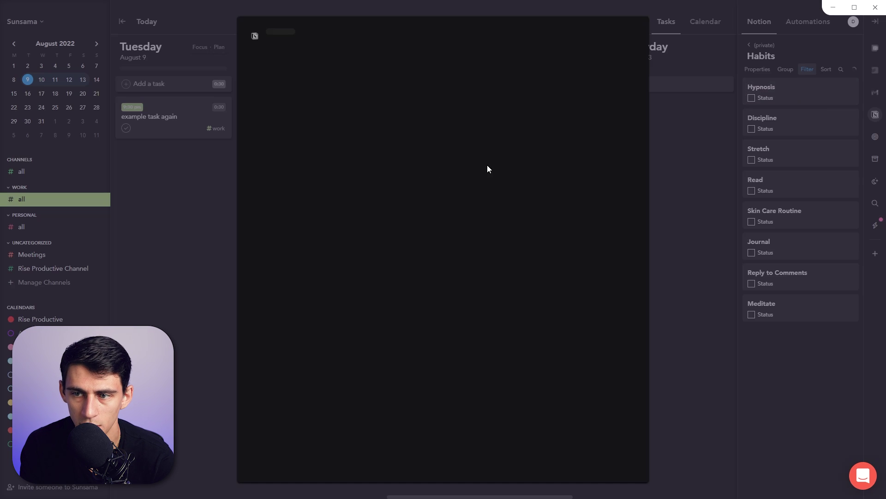
{"action": "left_click", "coordinate": [752, 99]}
{"action": "left_click", "coordinate": [752, 99]}
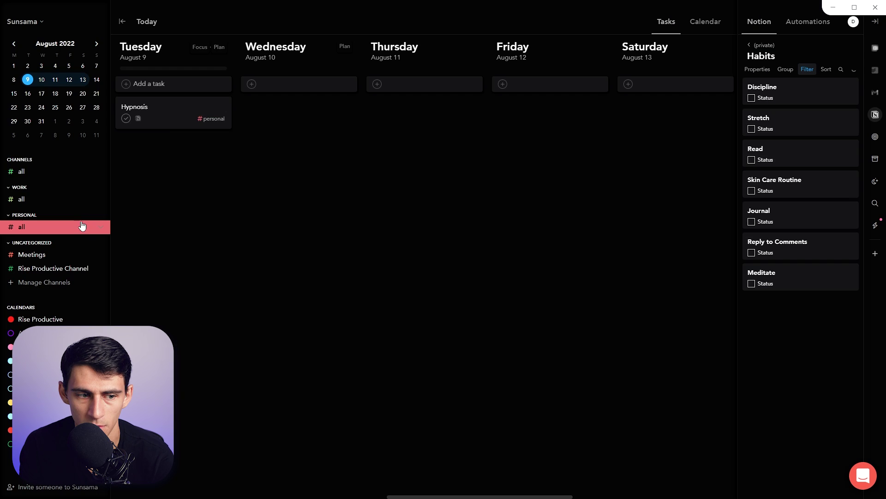
{"action": "mouse_move", "coordinate": [179, 127]}
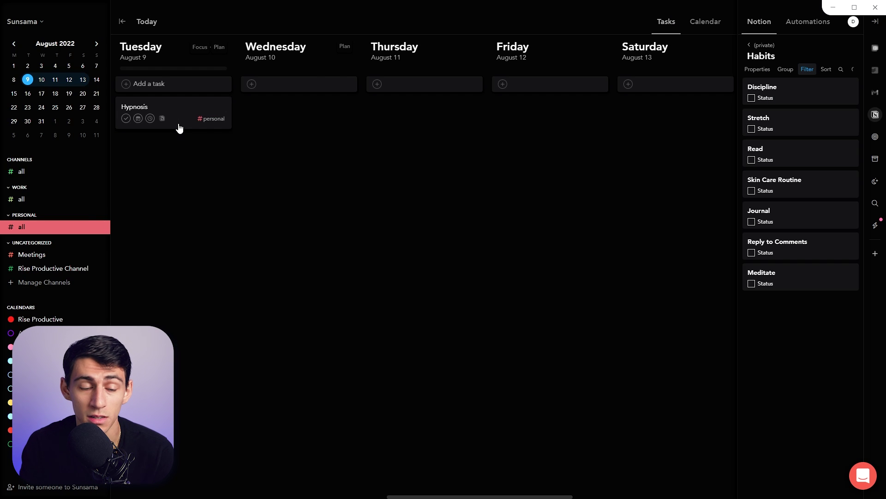
{"action": "left_click", "coordinate": [179, 127]}
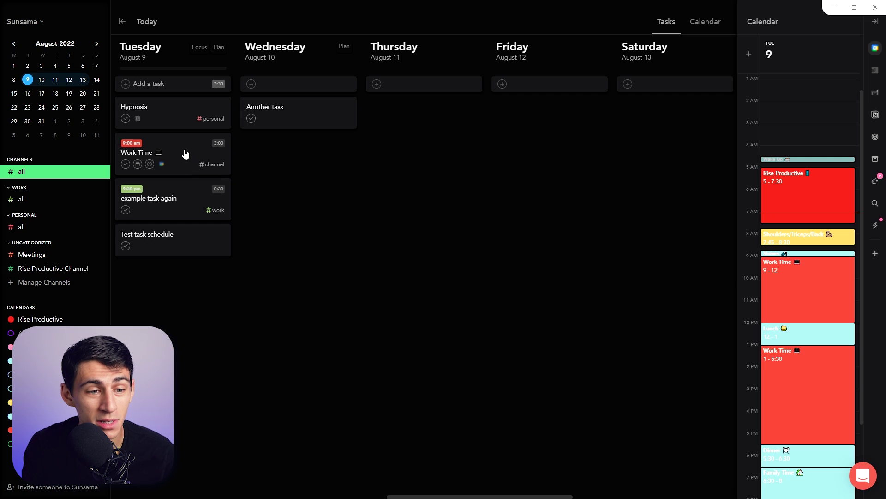
Add Google Meet video conferencing to Tuesday's 9:00 AM Work Time event and check its meeting page in the browser.
{"action": "left_click", "coordinate": [185, 154]}
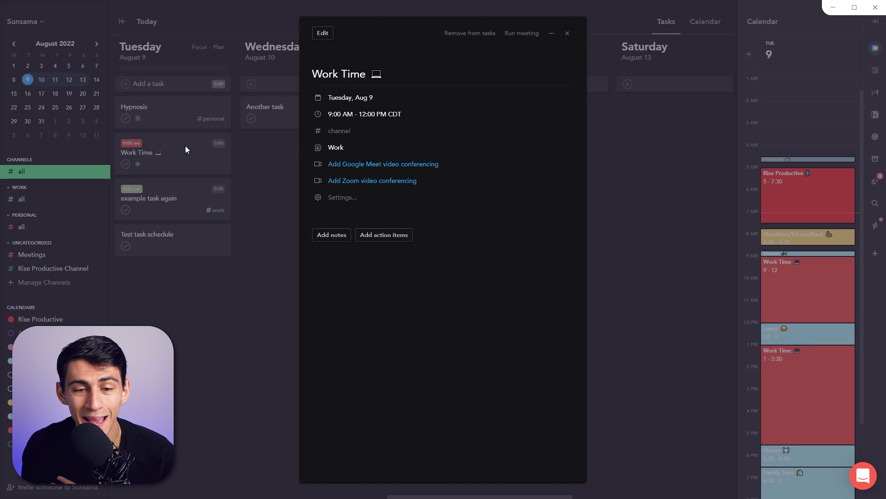
{"action": "left_click", "coordinate": [358, 165]}
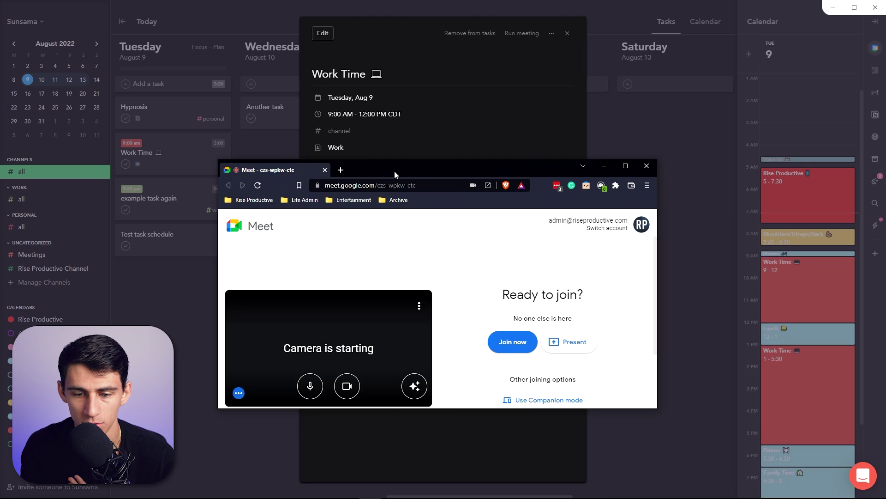
{"action": "double_click", "coordinate": [395, 172]}
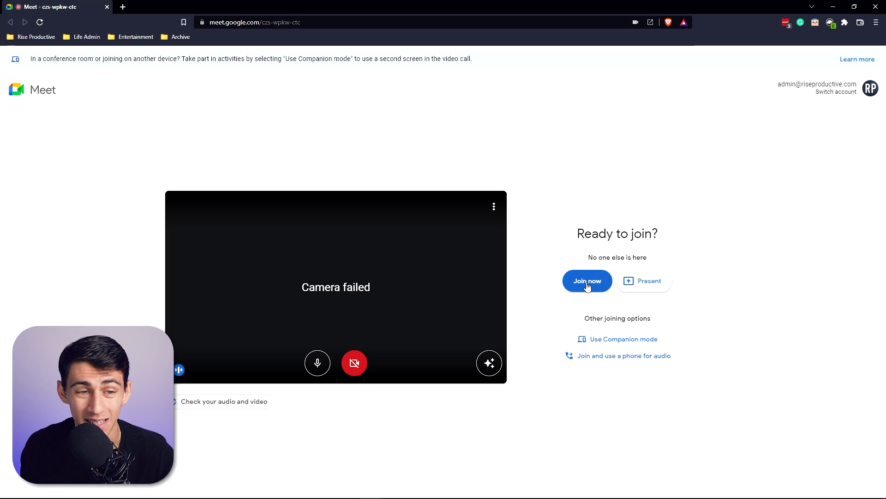
{"action": "left_click", "coordinate": [875, 6]}
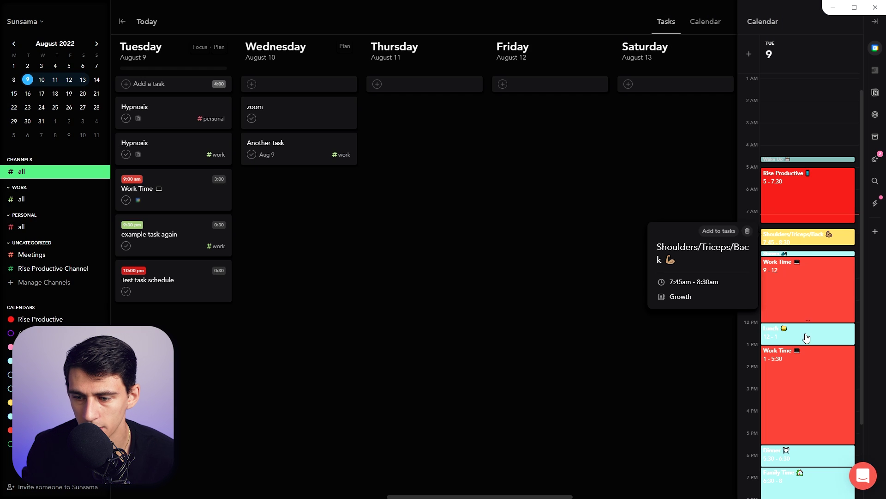
Open the details of Tuesday's 1:00 PM - 5:30 PM Work Time calendar event.
{"action": "left_click", "coordinate": [807, 362]}
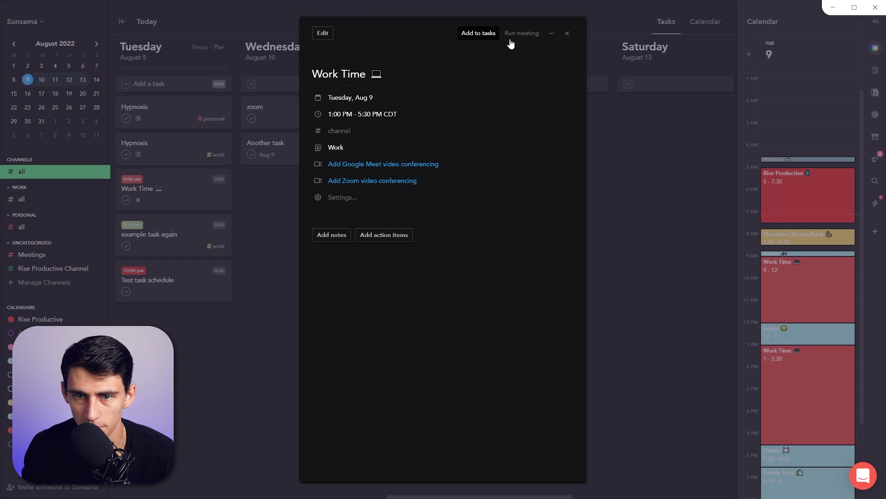